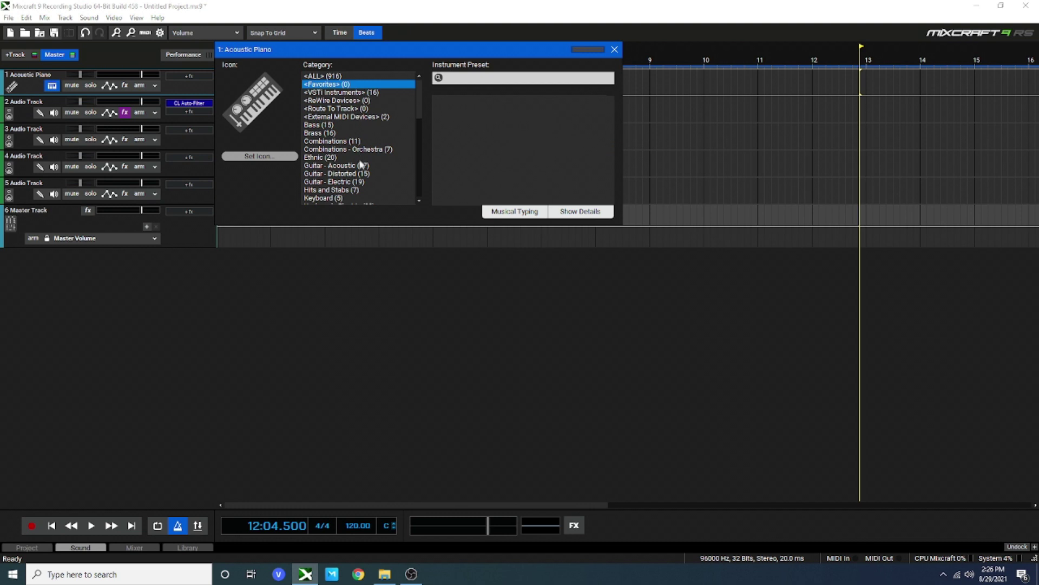
# - Assign the Studio Drum Kit preset from the Percussion - Drum Kits category to track 1
pyautogui.scroll(-2, 357, 141)
pyautogui.click(374, 157)
pyautogui.scroll(-1, 375, 157)
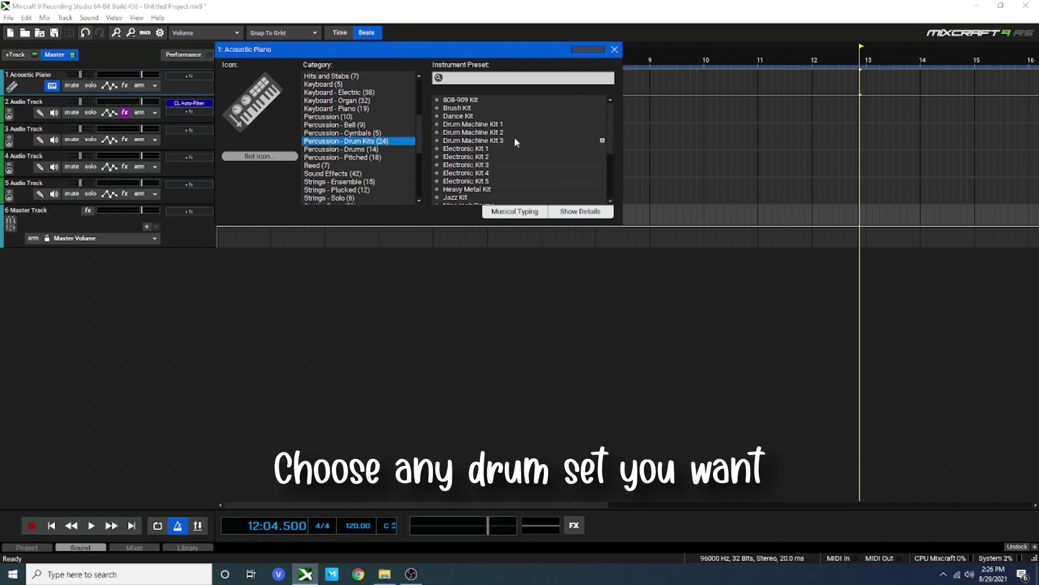
pyautogui.scroll(-4, 514, 140)
pyautogui.click(486, 188)
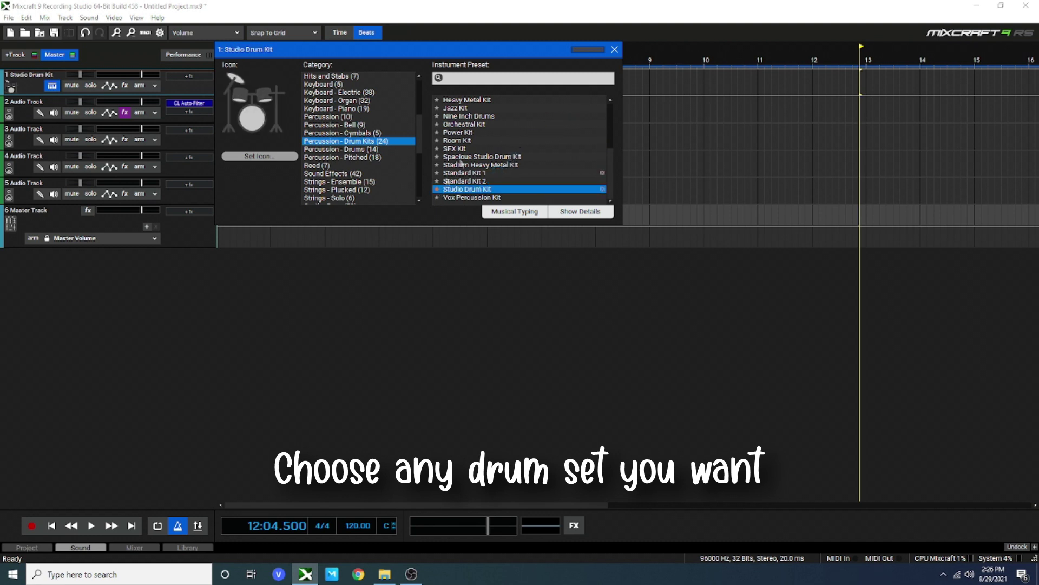
pyautogui.click(614, 50)
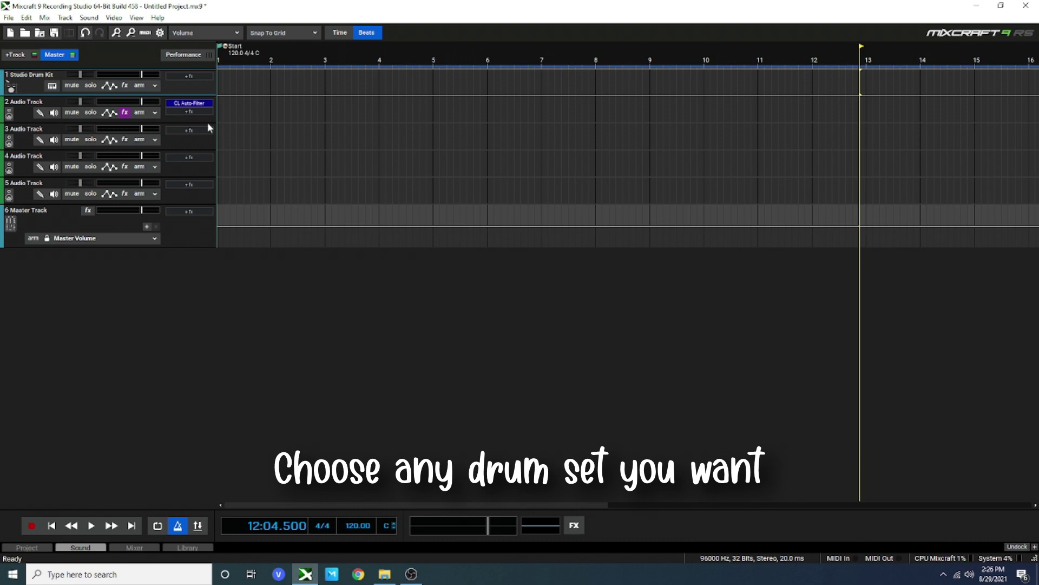
# - Return the playhead to the project start and set the tempo to 80 BPM
pyautogui.click(238, 86)
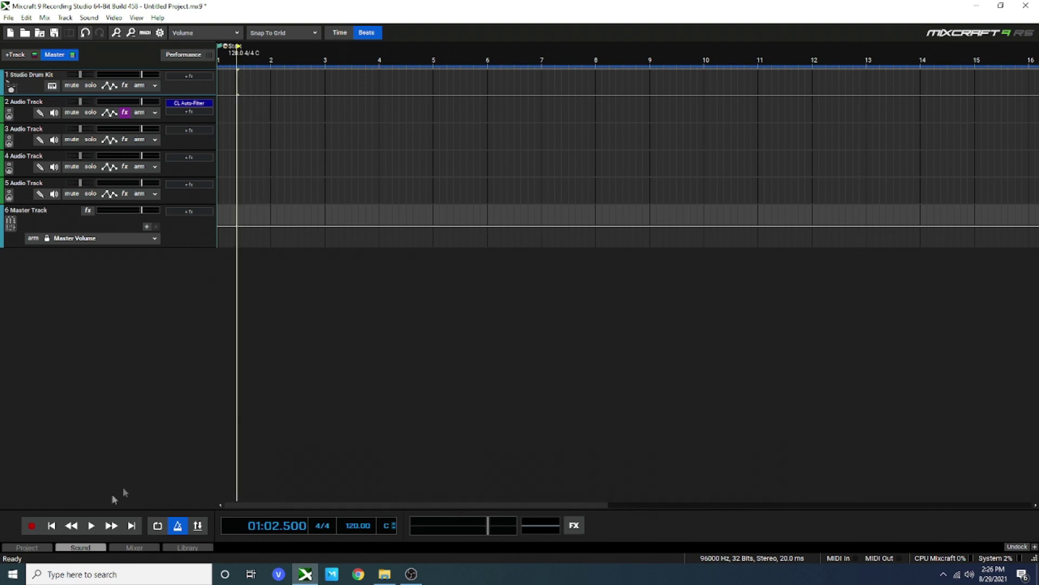
pyautogui.click(51, 525)
pyautogui.click(349, 526)
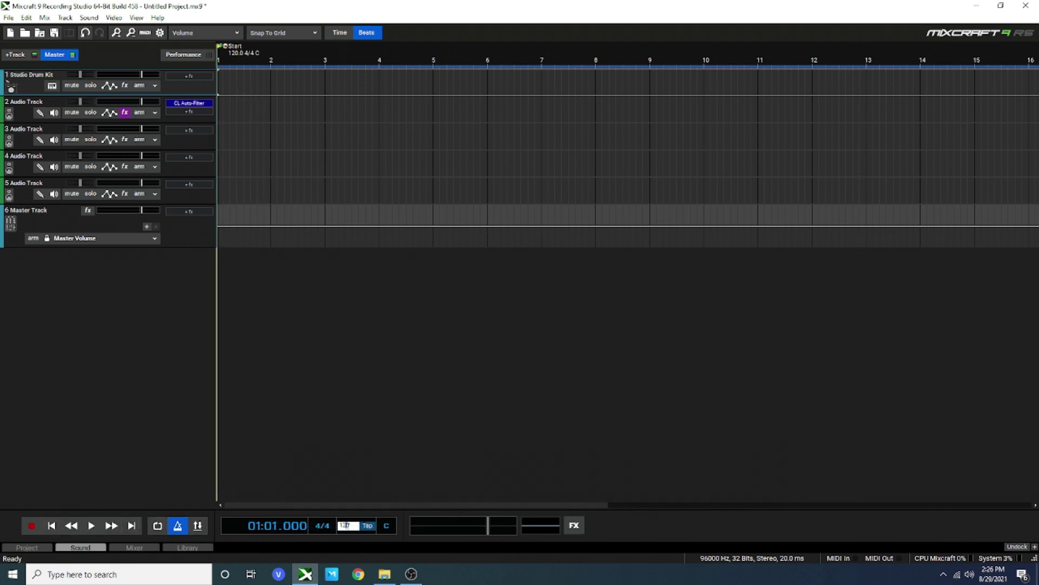
pyautogui.write('80')
pyautogui.press('Return')
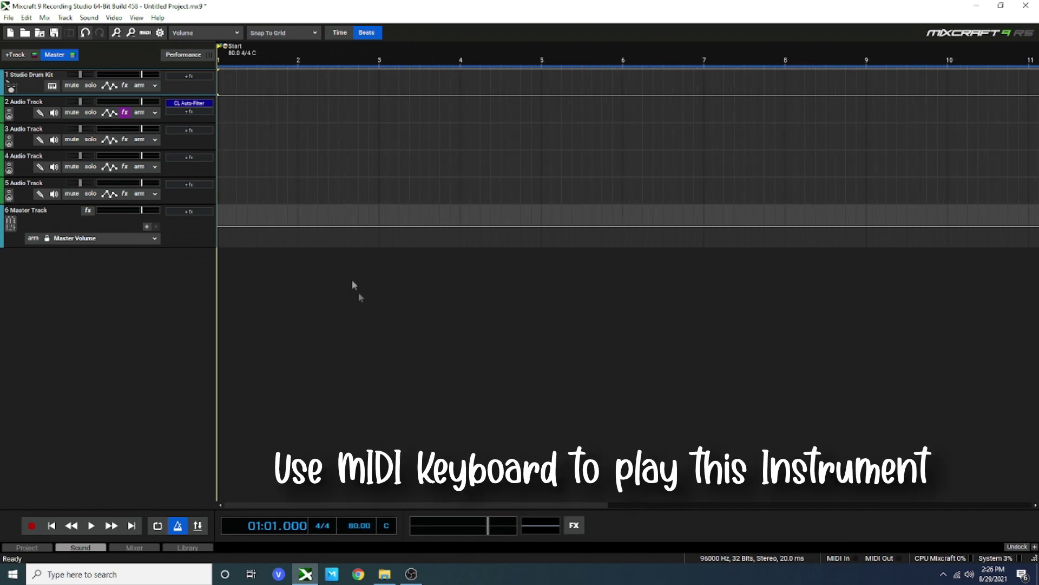
# - Record a MIDI drum pattern on the Studio Drum Kit track from the project start, then stop the recording
pyautogui.click(267, 140)
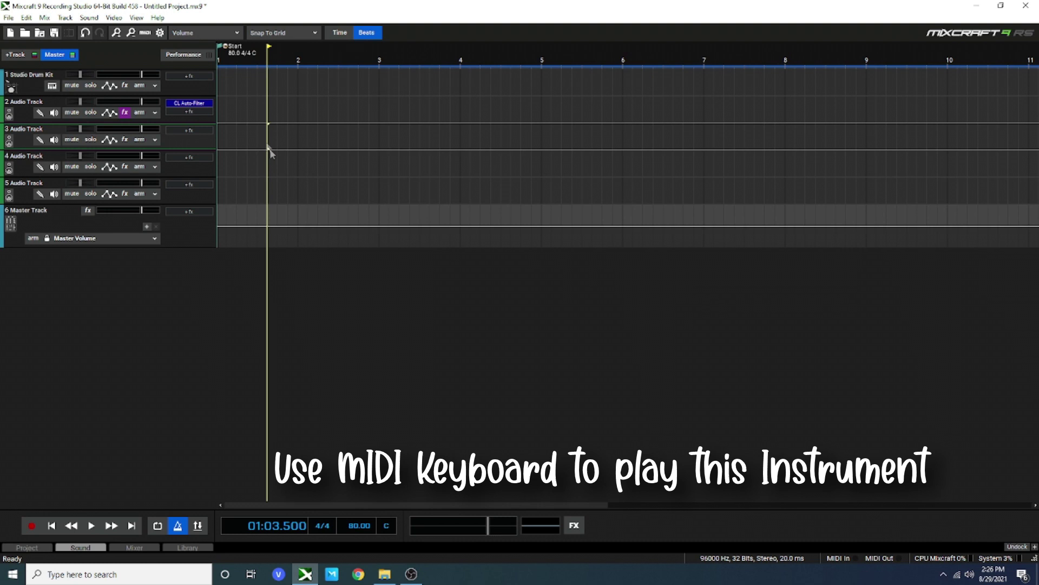
pyautogui.click(51, 526)
pyautogui.click(27, 87)
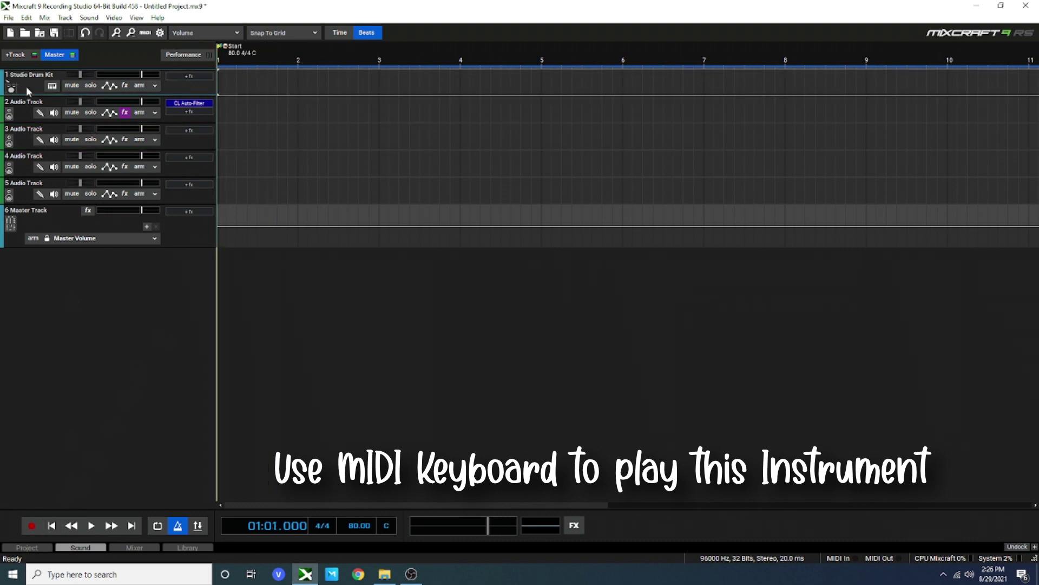
pyautogui.click(31, 525)
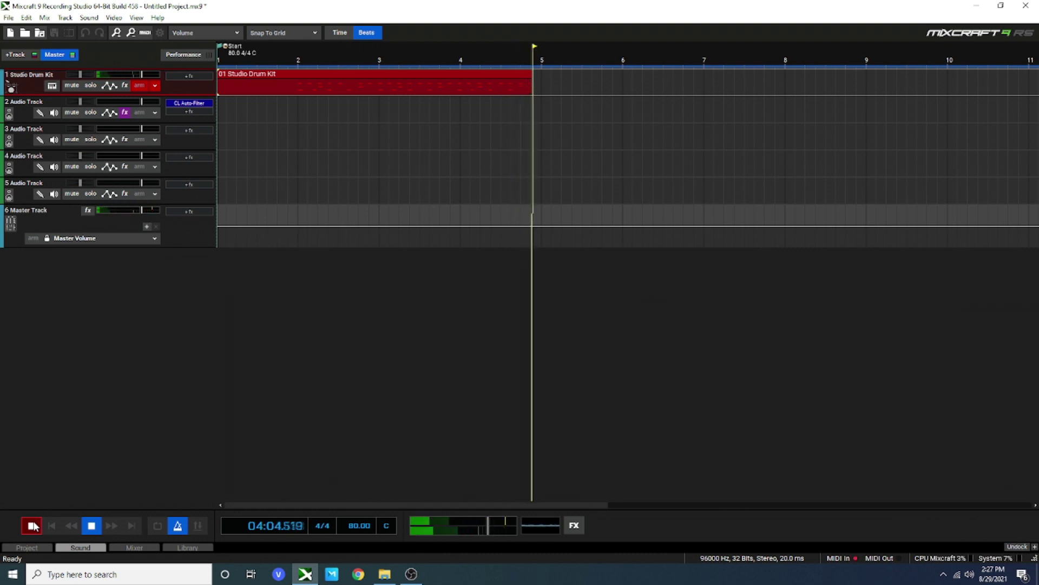
pyautogui.click(91, 525)
# - Open the recorded drum clip for editing and quantize the start times of all its notes to 1/16 Notes
pyautogui.doubleClick(420, 84)
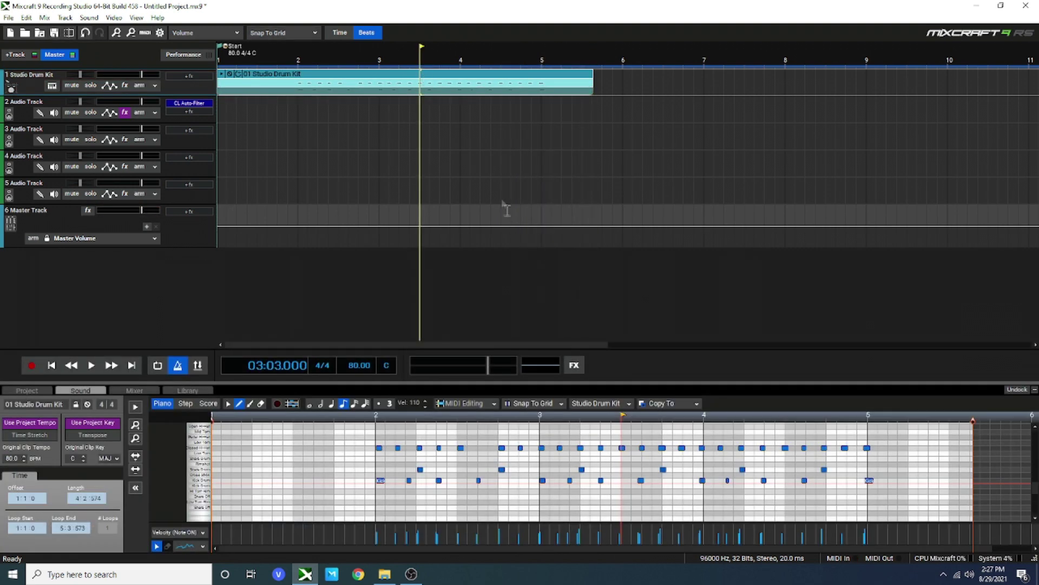
pyautogui.click(467, 404)
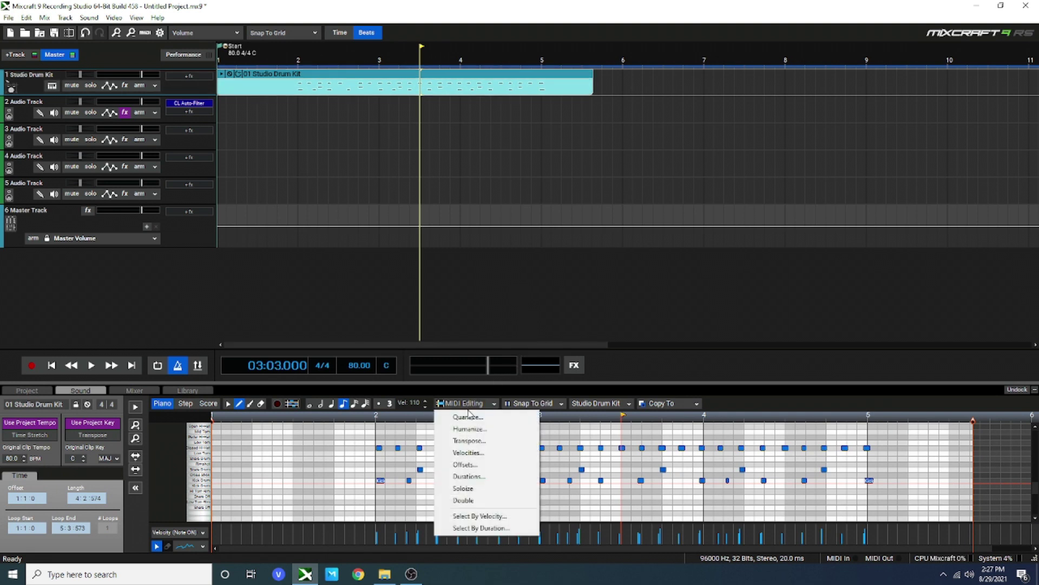
pyautogui.click(468, 417)
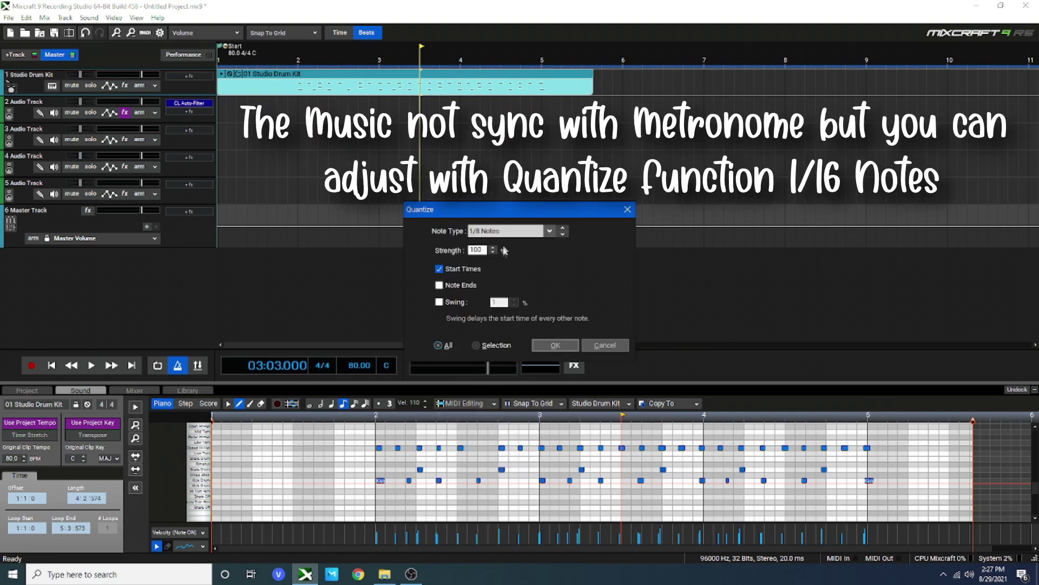
pyautogui.click(549, 231)
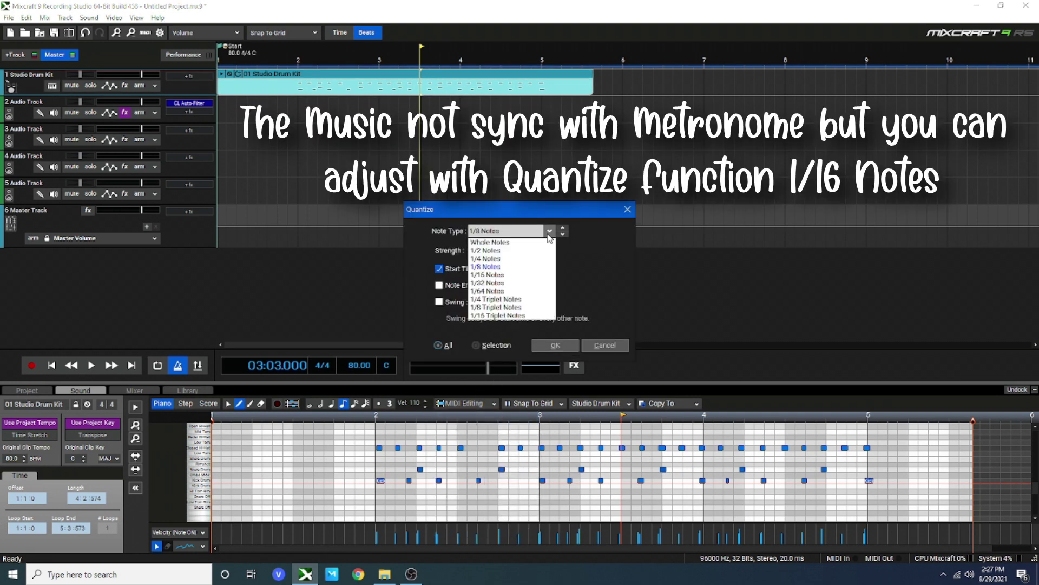
pyautogui.click(526, 276)
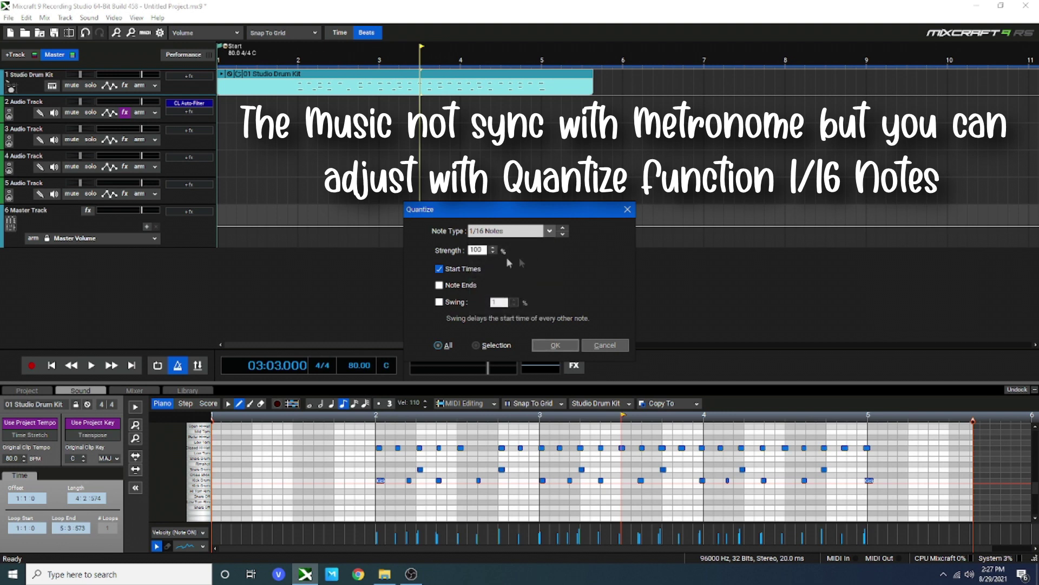
pyautogui.click(558, 345)
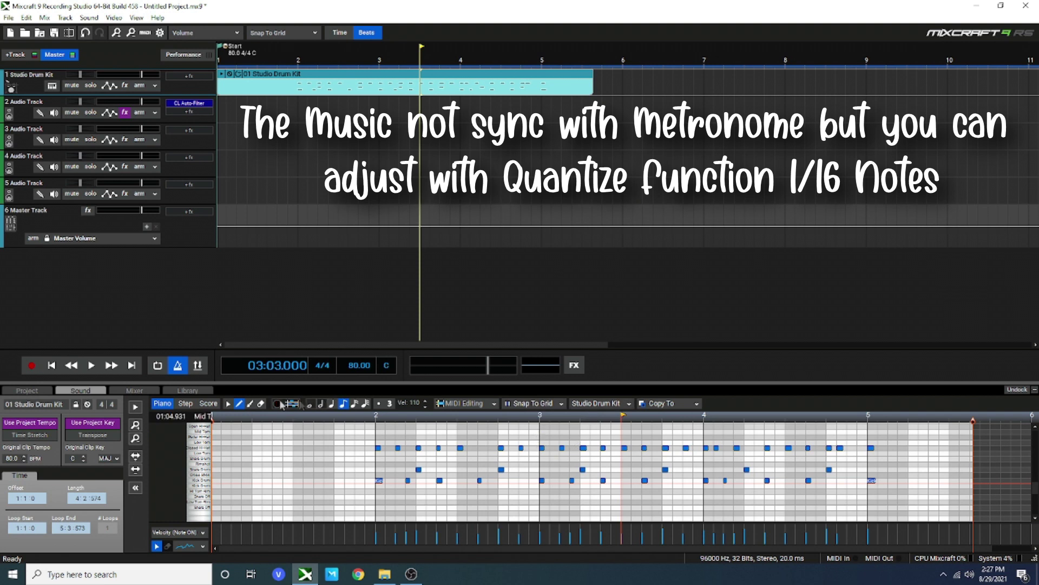
# - Delete the clip's notes before measure 3 and from measure 4 onward, keeping only the measure 3 pattern
pyautogui.click(228, 404)
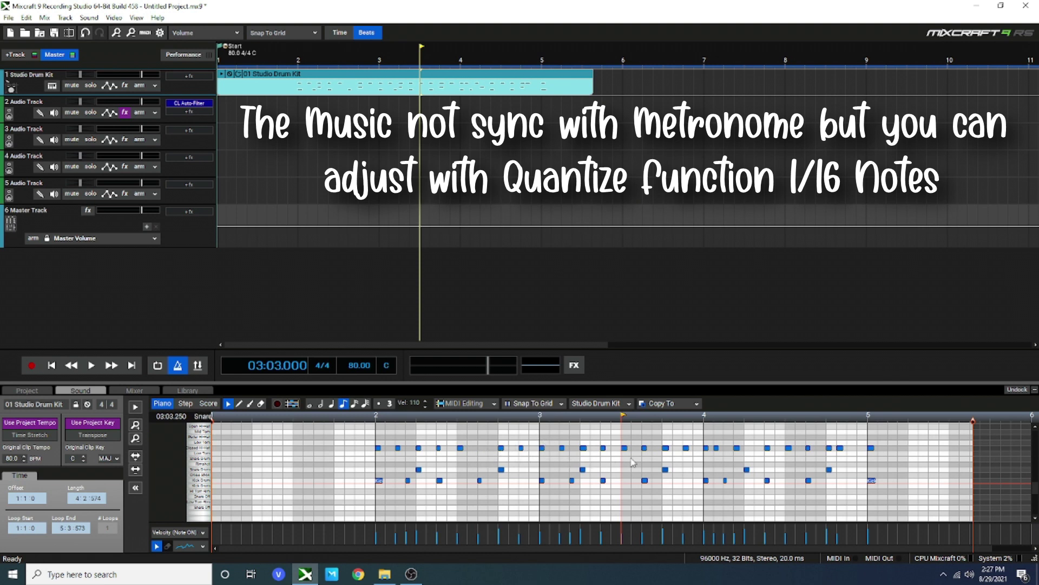
pyautogui.moveTo(703, 435); pyautogui.dragTo(908, 496)
pyautogui.press('Delete')
pyautogui.moveTo(530, 437); pyautogui.dragTo(303, 512)
pyautogui.press('Delete')
# - Move the remaining drum notes to the start of measure 1 and shorten the clip to one measure
pyautogui.moveTo(743, 445); pyautogui.dragTo(509, 489)
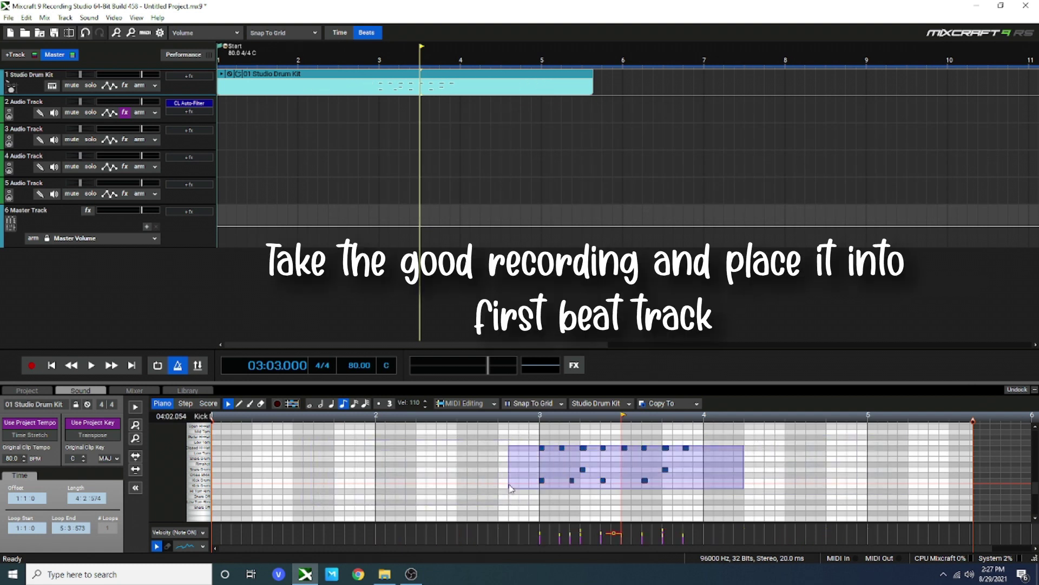
pyautogui.moveTo(684, 452); pyautogui.dragTo(358, 450)
pyautogui.moveTo(973, 421)
pyautogui.mouseDown()
pyautogui.moveTo(358, 421)
pyautogui.moveTo(376, 423)
pyautogui.mouseUp()
# - Play back the one-measure drum clip to check the pattern, then stop it
pyautogui.click(136, 407)
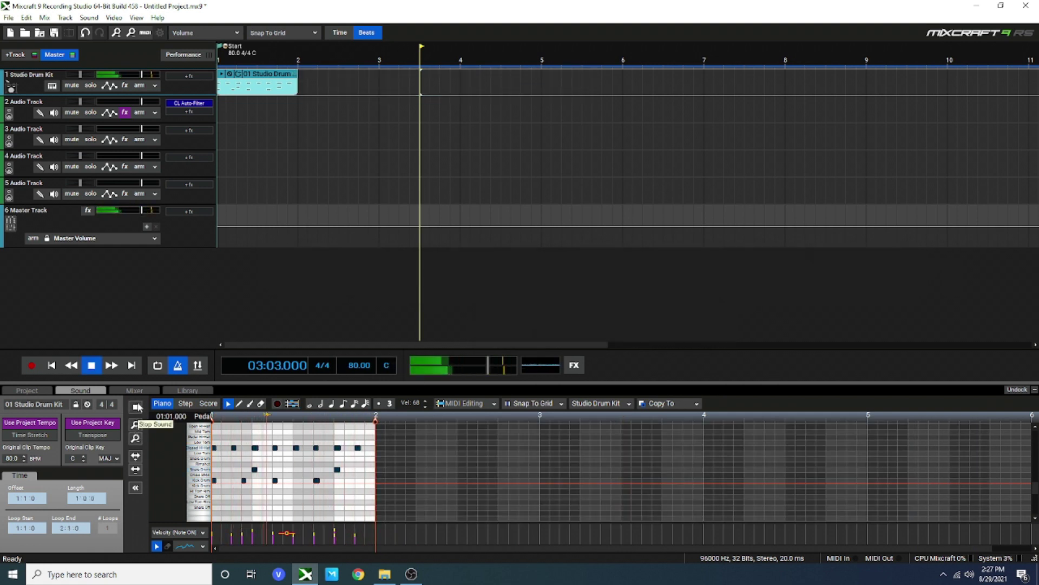
pyautogui.scroll(3, 422, 474)
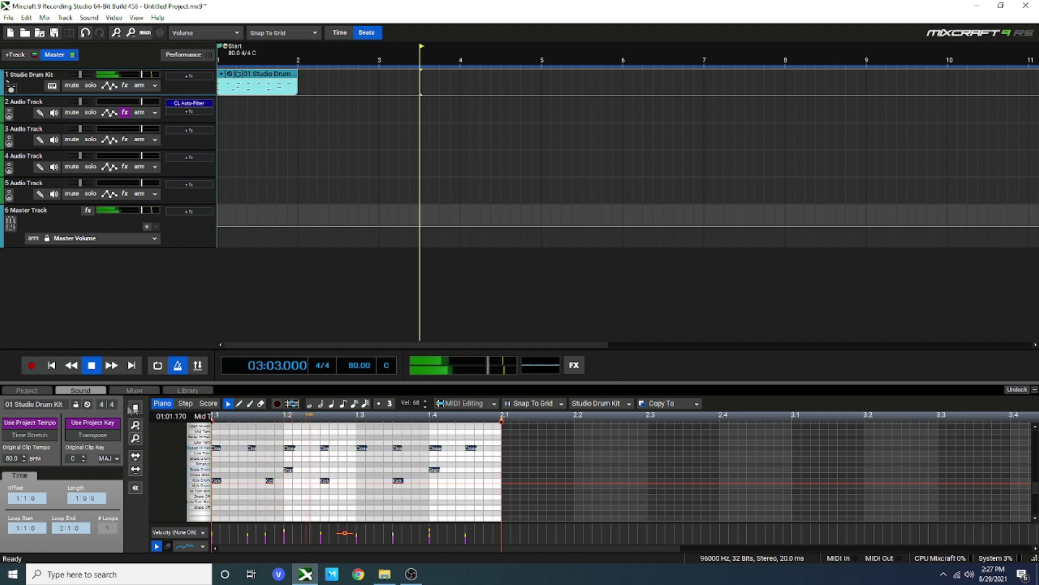
pyautogui.press('space')
# - Move the drum clip to measure 2 and loop it up to the start of measure 28
pyautogui.click(280, 77)
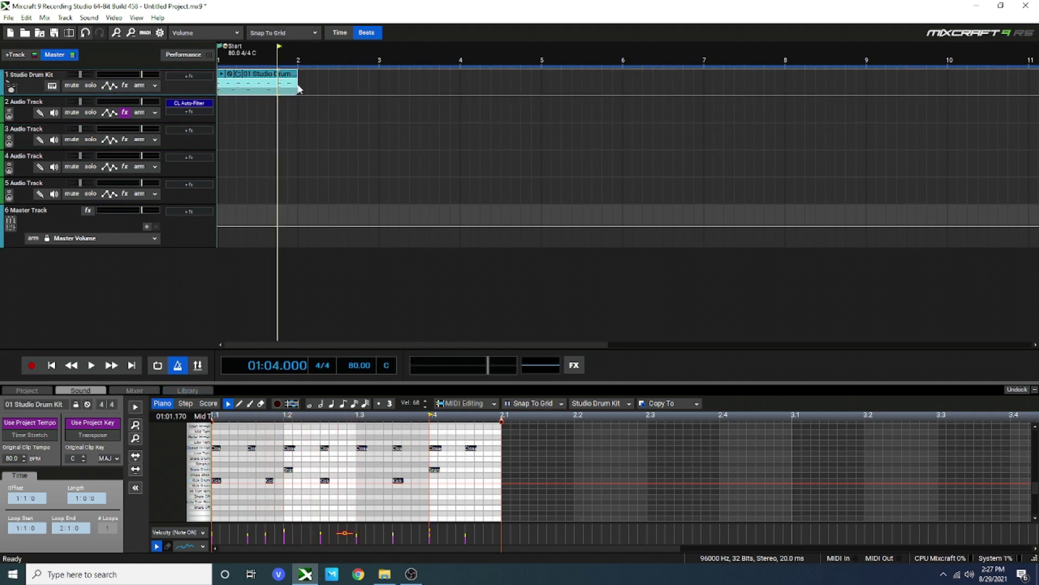
pyautogui.moveTo(281, 76); pyautogui.dragTo(855, 130)
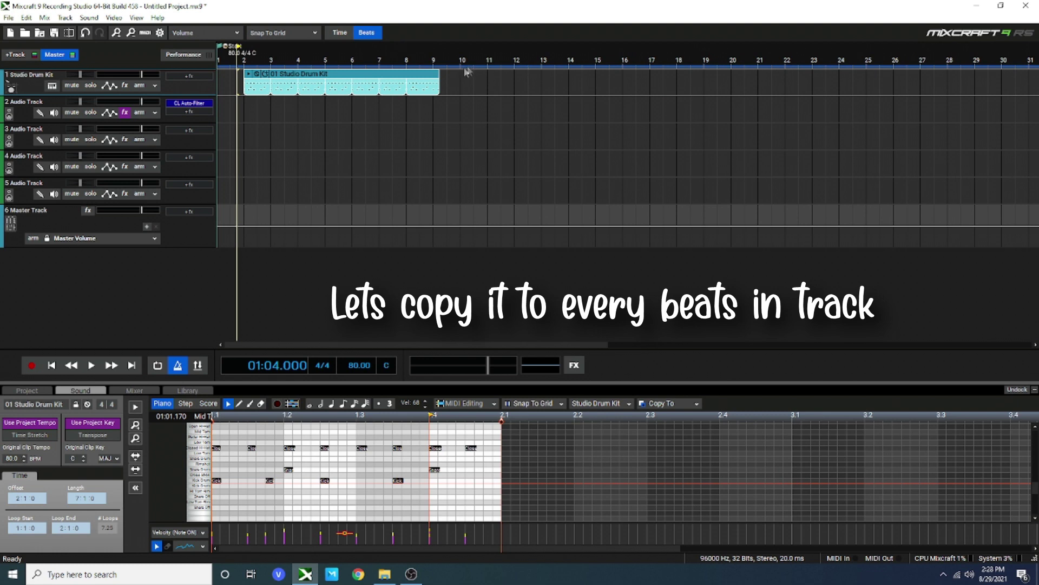
pyautogui.moveTo(440, 84); pyautogui.dragTo(934, 85)
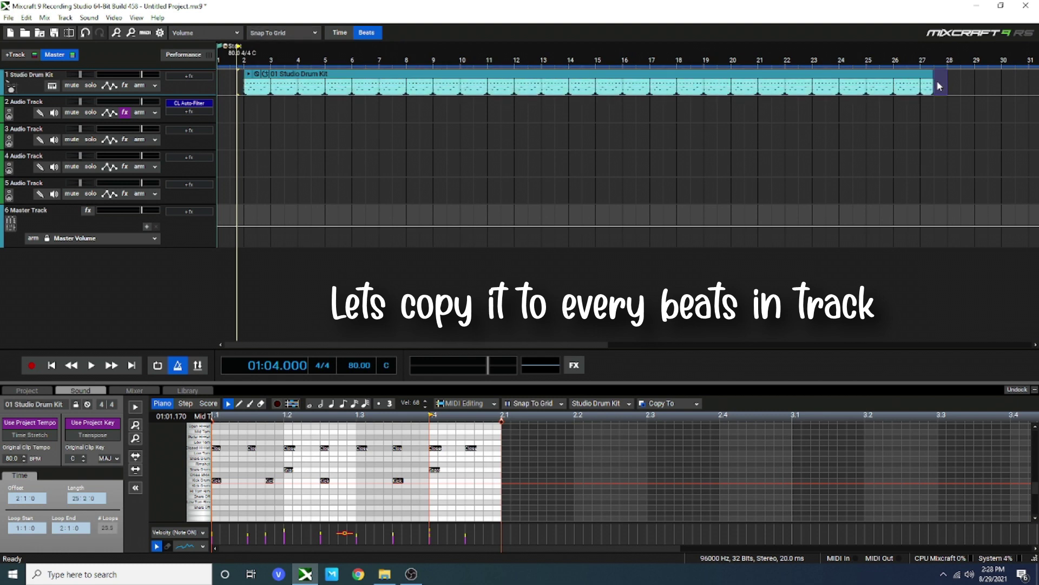
pyautogui.moveTo(935, 87); pyautogui.dragTo(947, 86)
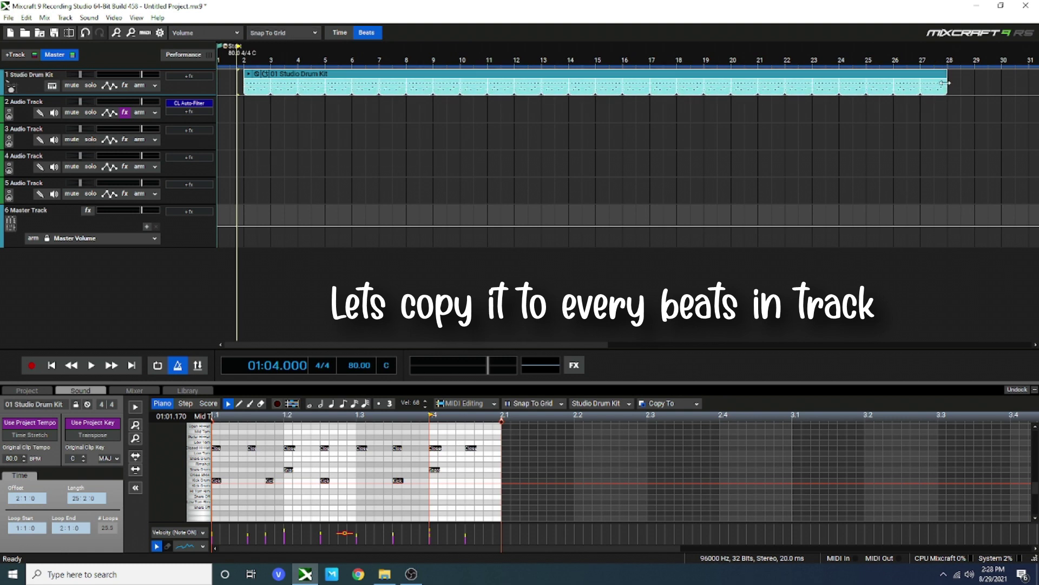
# - Add Classic EQ to the Studio Drum Kit track and boost its 2k, 6.3k and 20 kHz bands on both channels
pyautogui.click(663, 144)
pyautogui.click(262, 111)
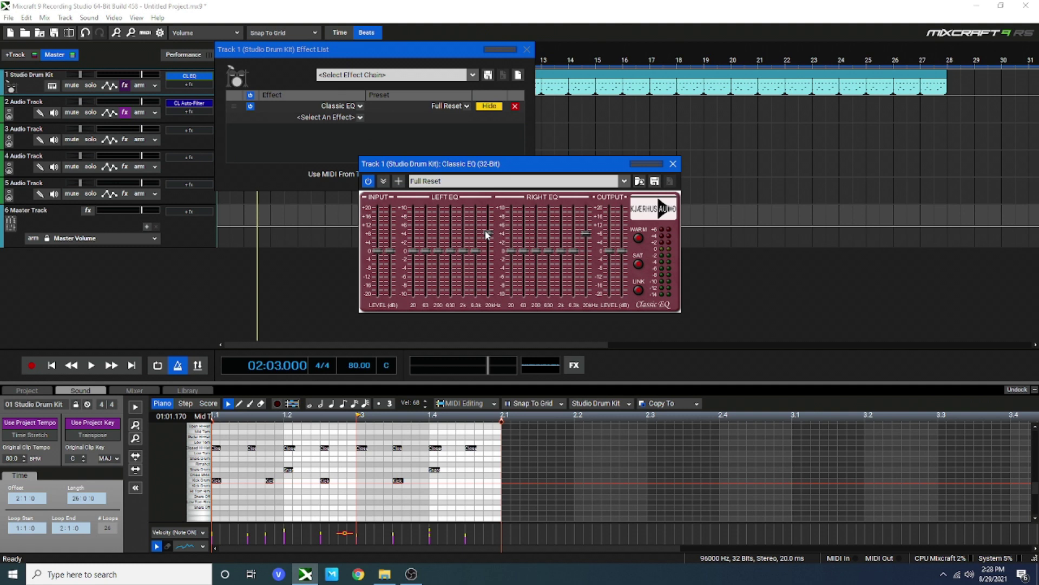
pyautogui.moveTo(487, 234); pyautogui.dragTo(467, 242)
pyautogui.moveTo(573, 232); pyautogui.dragTo(567, 238)
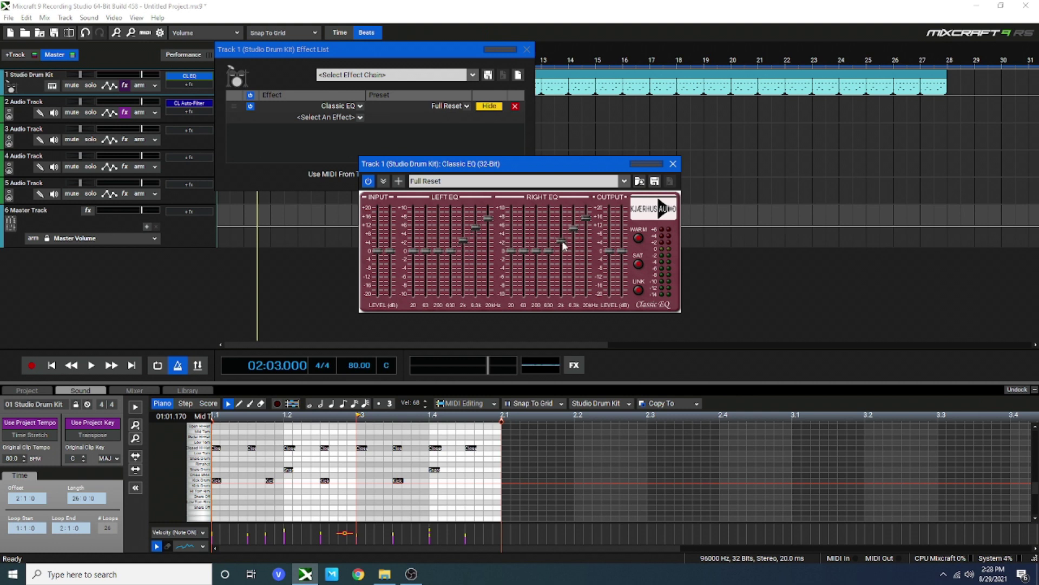
pyautogui.click(673, 164)
# - Add Classic Reverb to the drum track's effects and apply the Big`n Bright preset
pyautogui.click(346, 117)
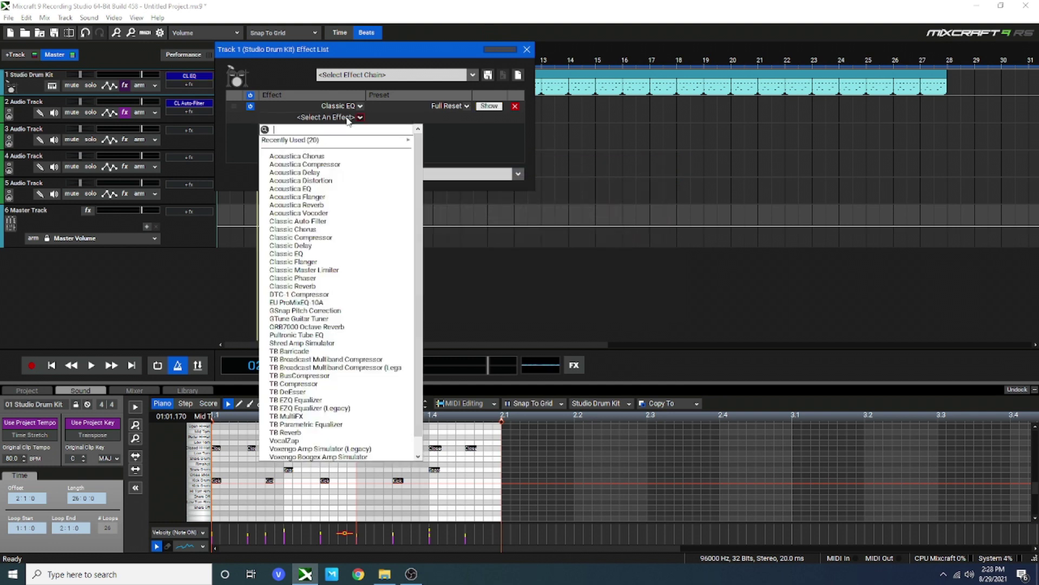
pyautogui.click(339, 286)
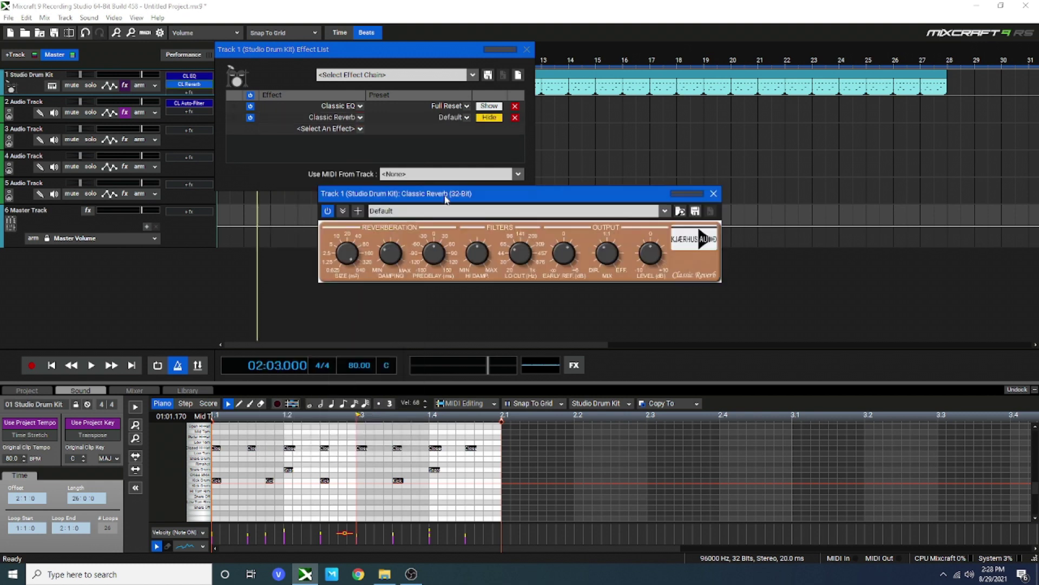
pyautogui.click(437, 209)
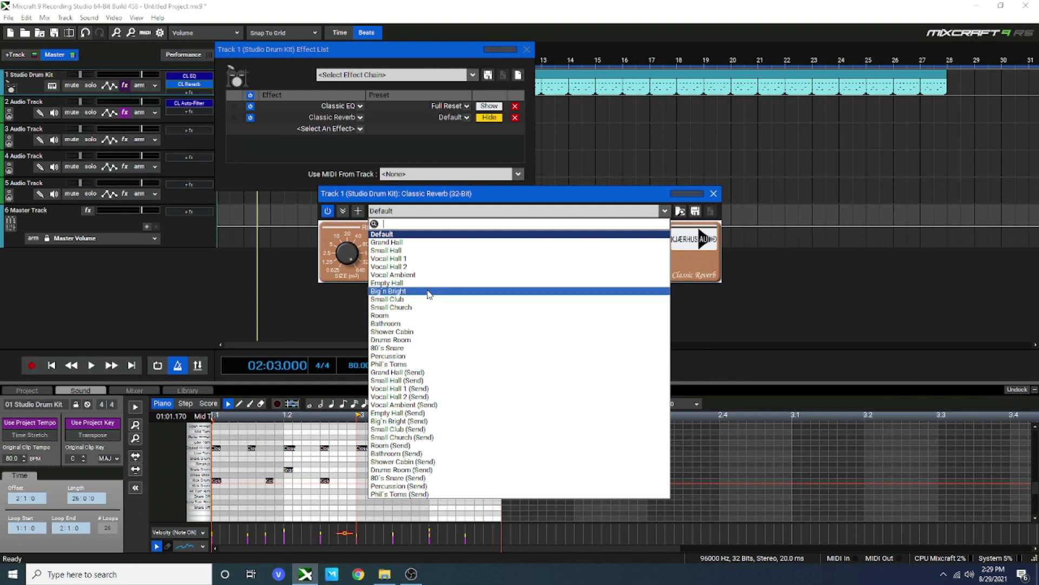
pyautogui.click(429, 293)
pyautogui.moveTo(356, 262)
pyautogui.moveTo(356, 262); pyautogui.dragTo(353, 274)
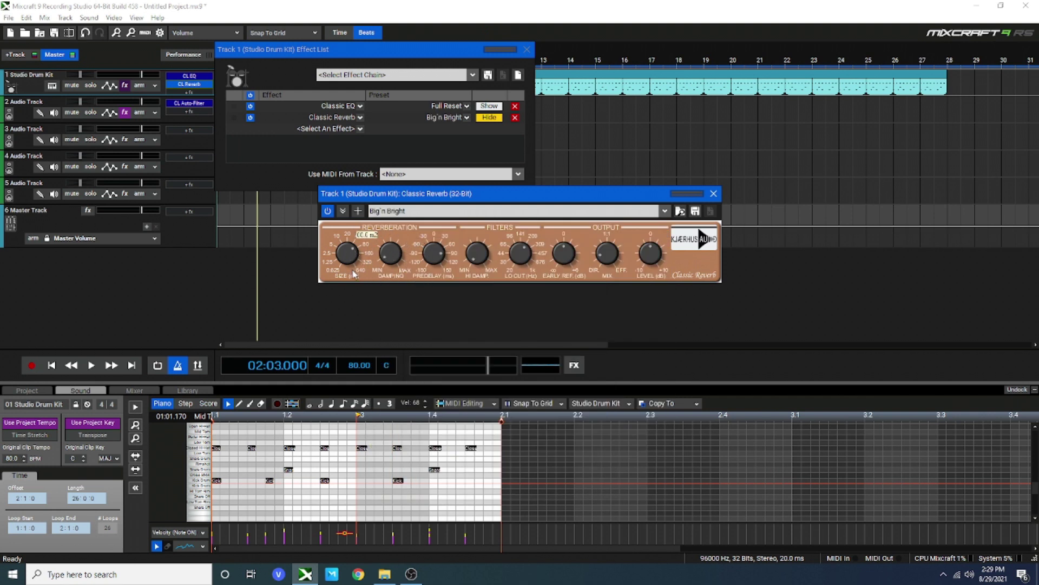
pyautogui.moveTo(391, 260)
pyautogui.click(714, 194)
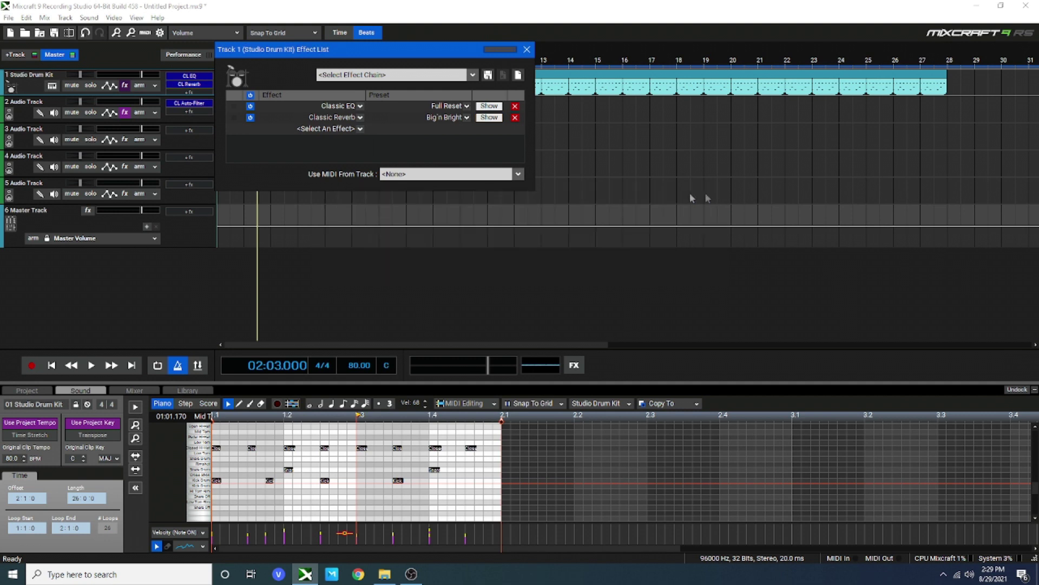
# - Add TB EZQ Equalizer (Legacy) and EU ProMixEQ-10A with the Drums enhance preset to the drum track, then close its effect list
pyautogui.click(344, 130)
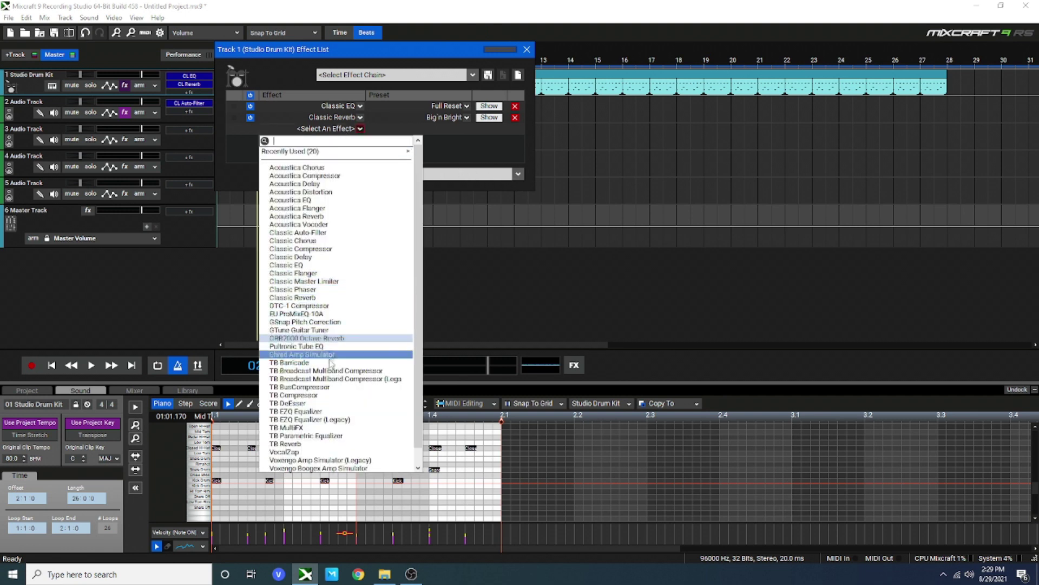
pyautogui.click(328, 423)
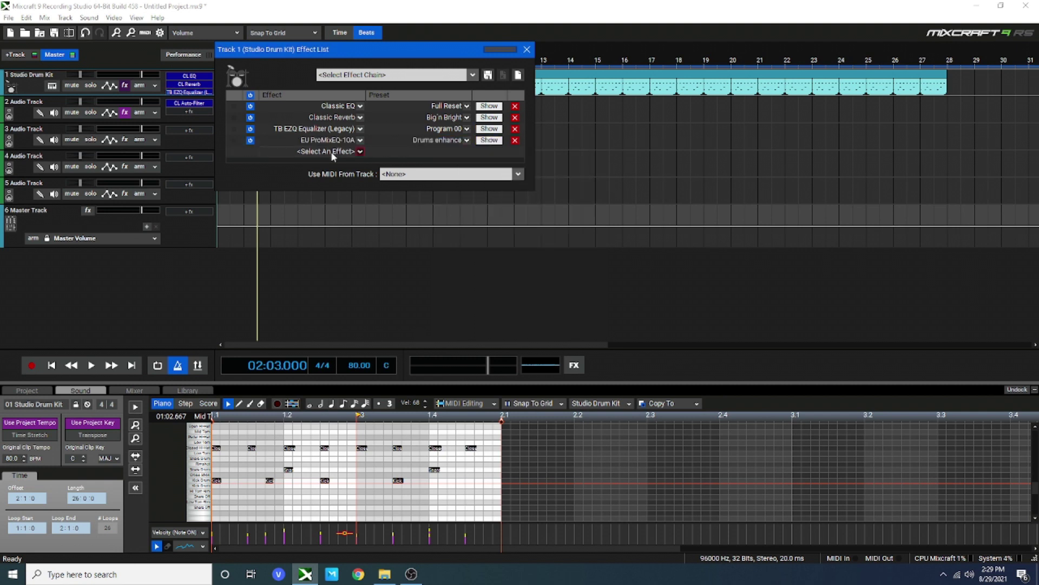
pyautogui.click(332, 153)
pyautogui.click(495, 169)
pyautogui.click(525, 49)
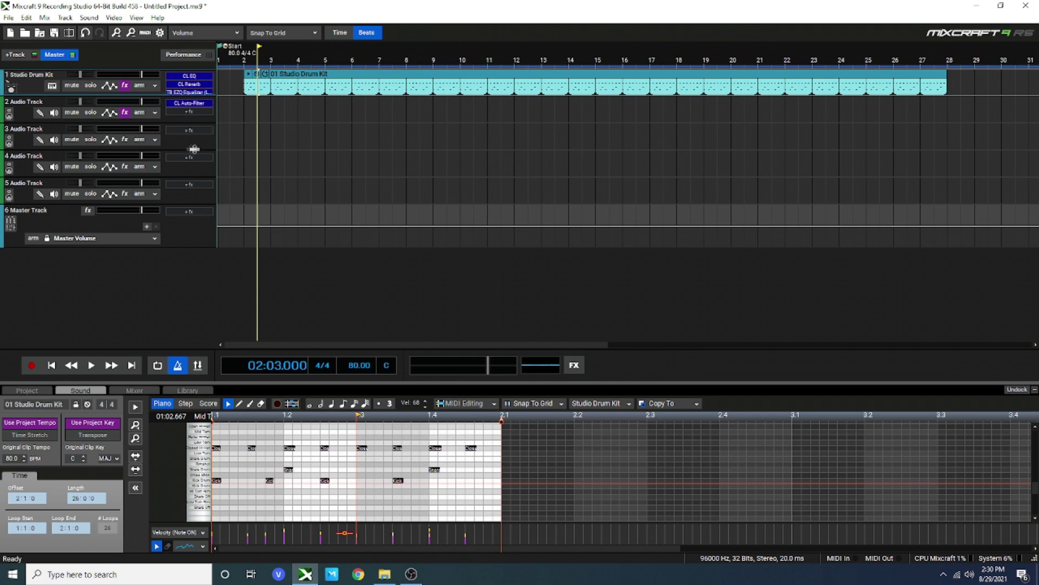
# - Open the Studio Drum Kit track's effect list and play the track with all effects bypassed and re-enabled to compare the sound
pyautogui.click(127, 86)
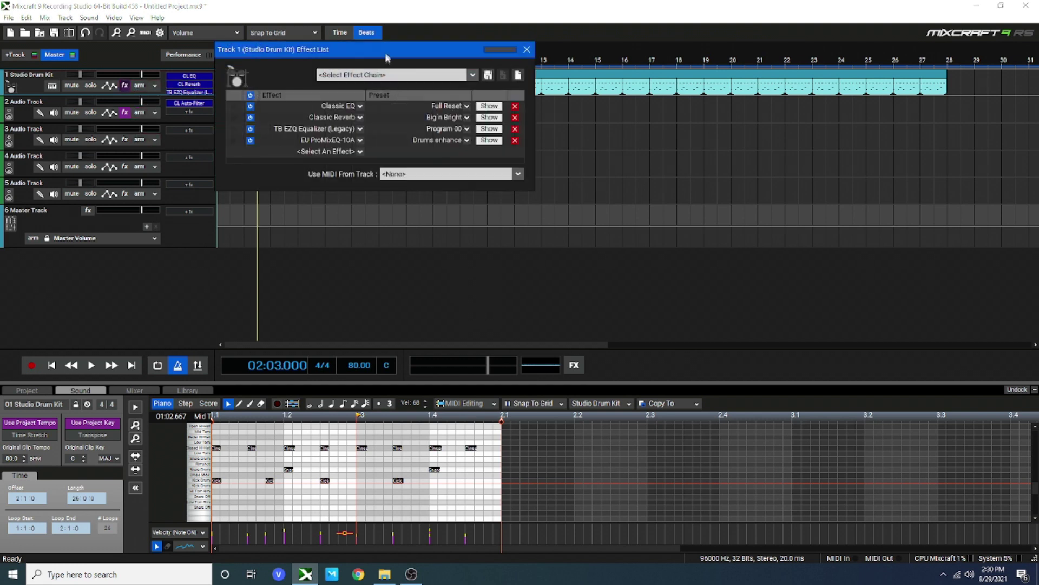
pyautogui.moveTo(387, 50); pyautogui.dragTo(417, 262)
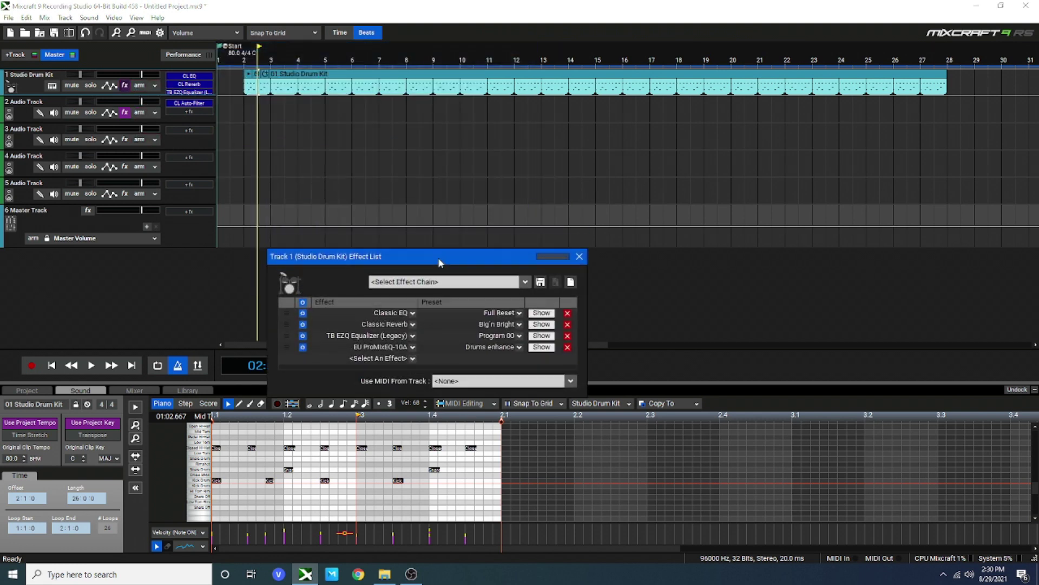
pyautogui.click(302, 307)
pyautogui.click(90, 366)
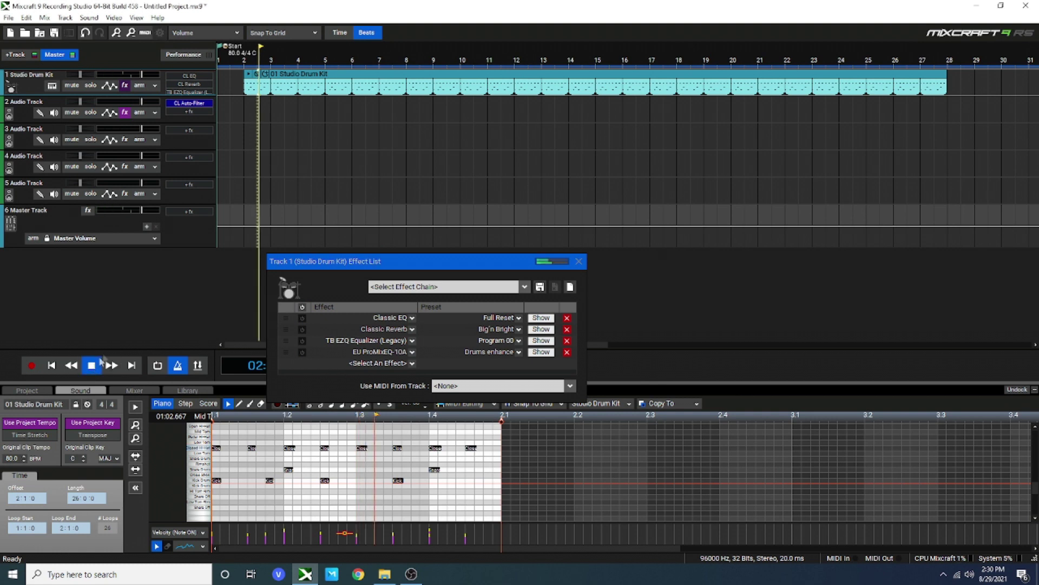
pyautogui.click(303, 308)
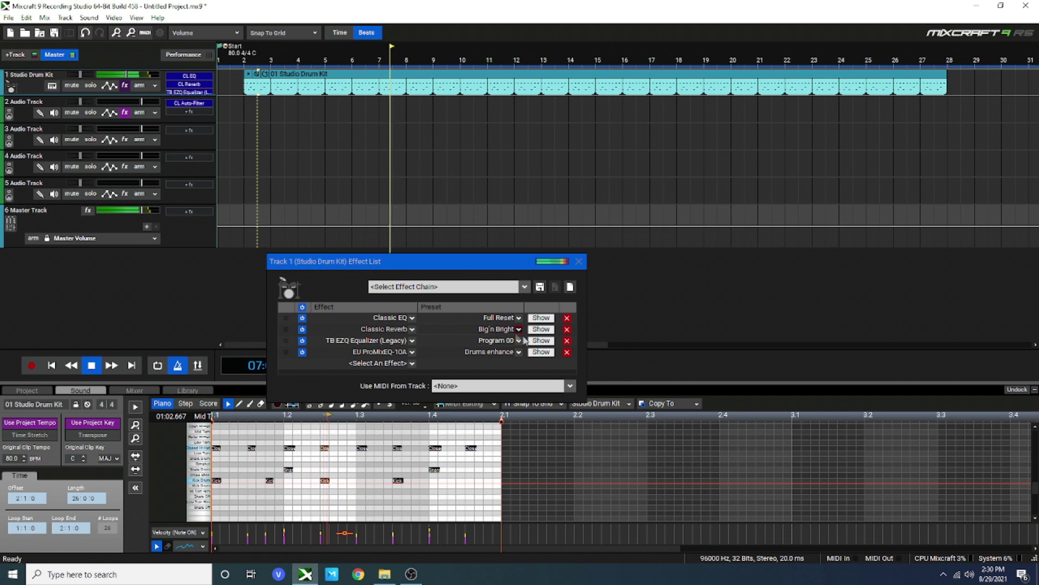
# - Display the Classic Reverb settings and shift the TB EZQ Equalizer's tone point closer to Warm while staying on the Bright side
pyautogui.click(541, 329)
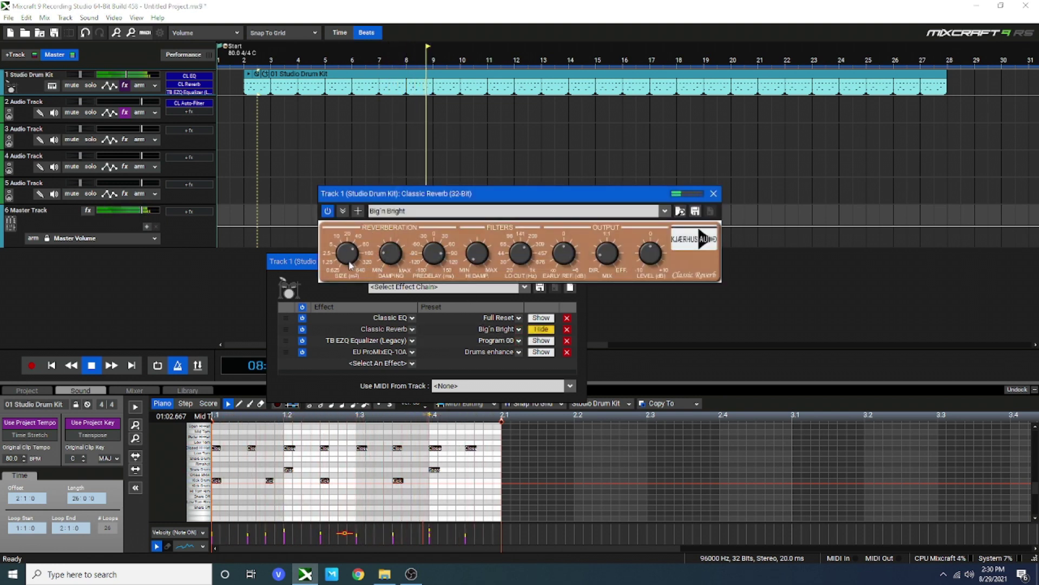
pyautogui.click(541, 340)
pyautogui.moveTo(562, 261); pyautogui.dragTo(561, 279)
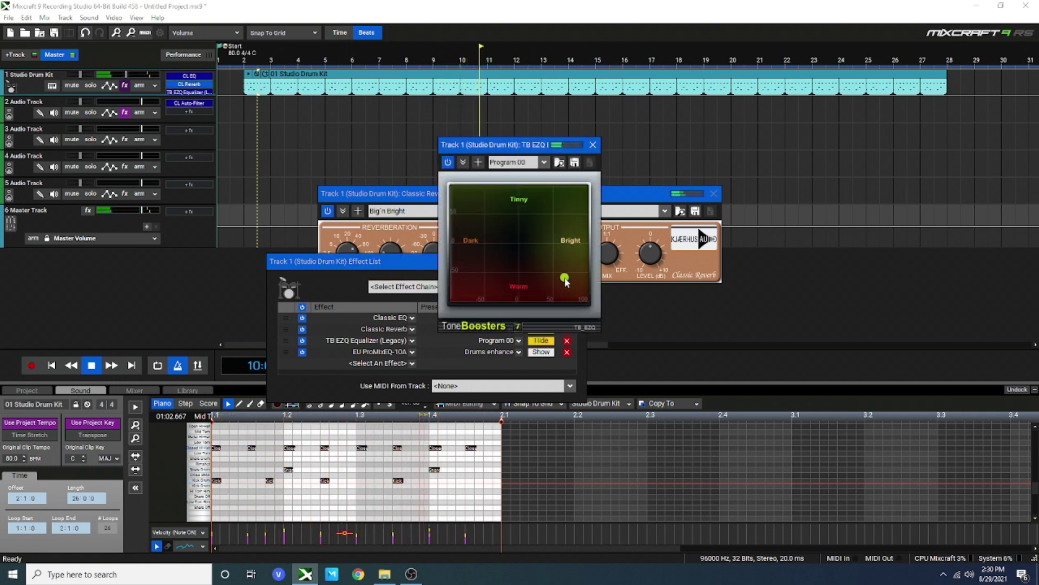
pyautogui.moveTo(563, 280); pyautogui.dragTo(561, 280)
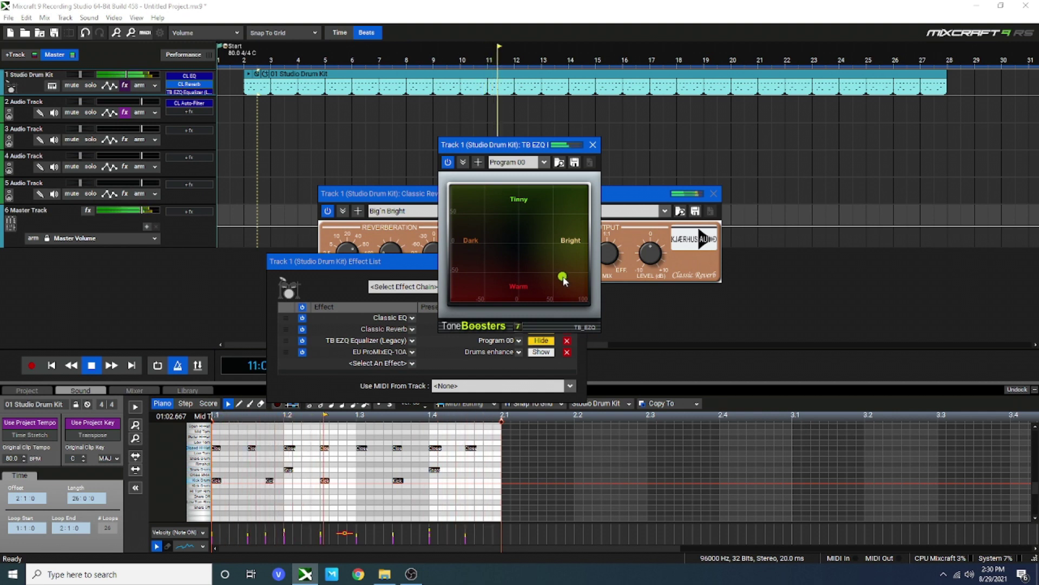
pyautogui.click(593, 145)
# - Compare the playing drums without and with effects, review the EU ProMixEQ-10A settings, and close the open effect windows
pyautogui.click(303, 307)
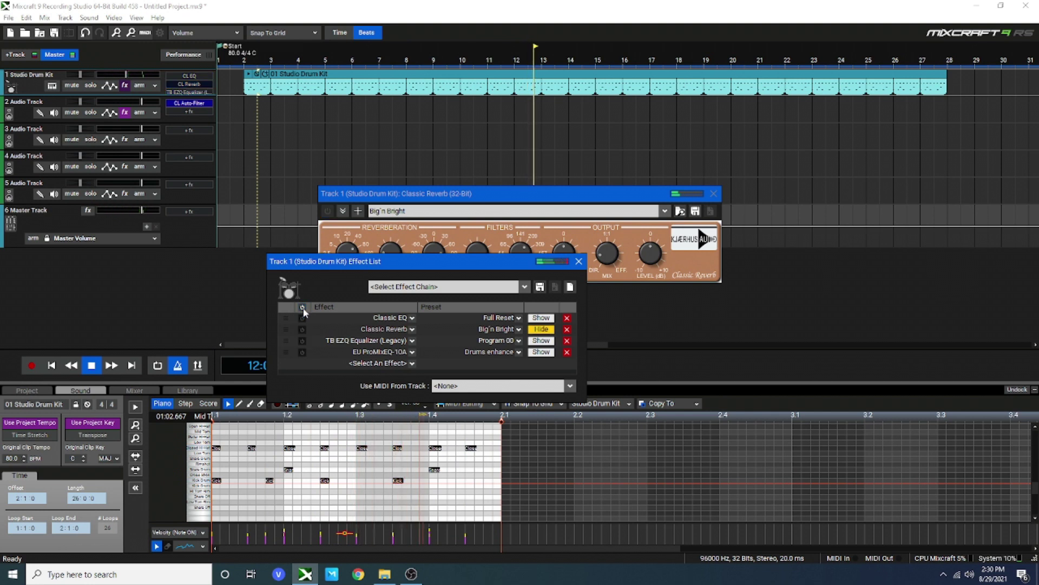
pyautogui.click(302, 307)
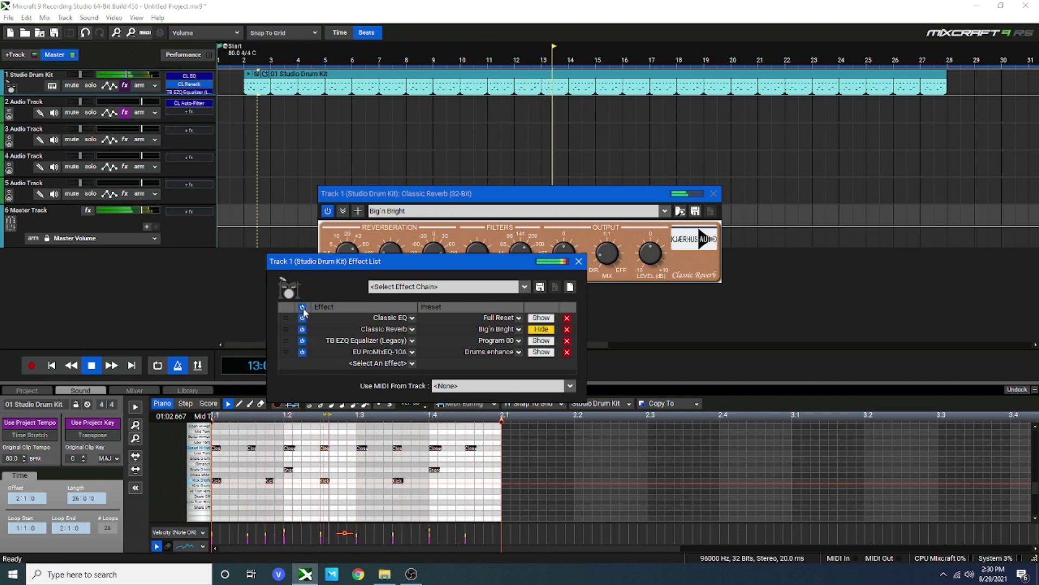
pyautogui.click(538, 353)
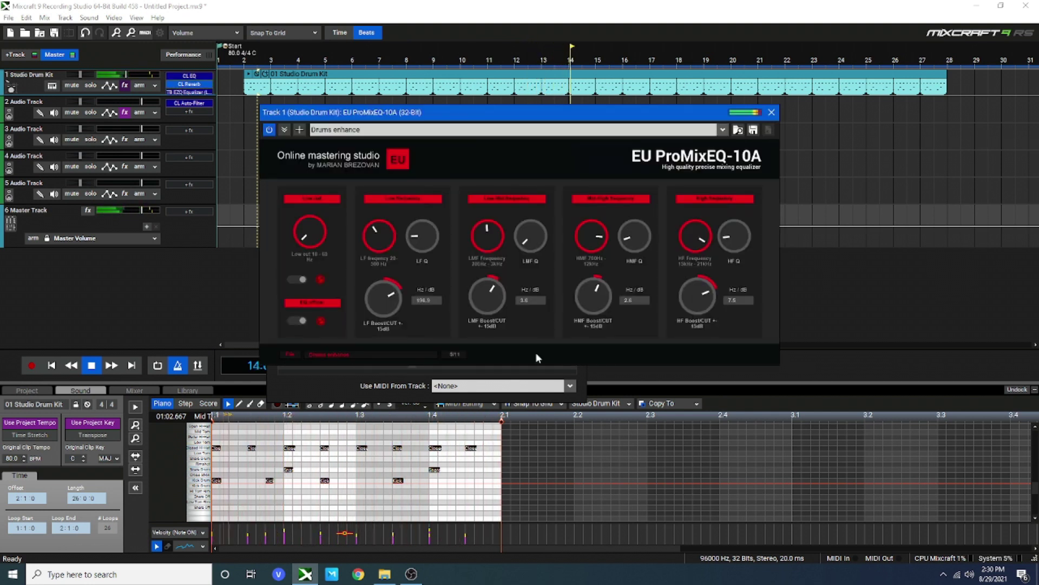
pyautogui.click(771, 112)
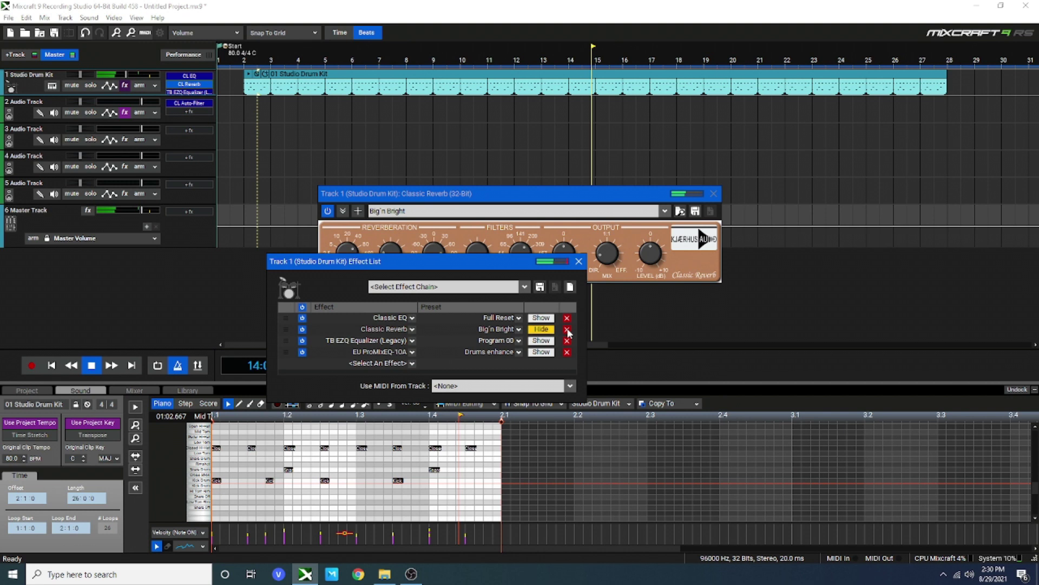
pyautogui.click(541, 329)
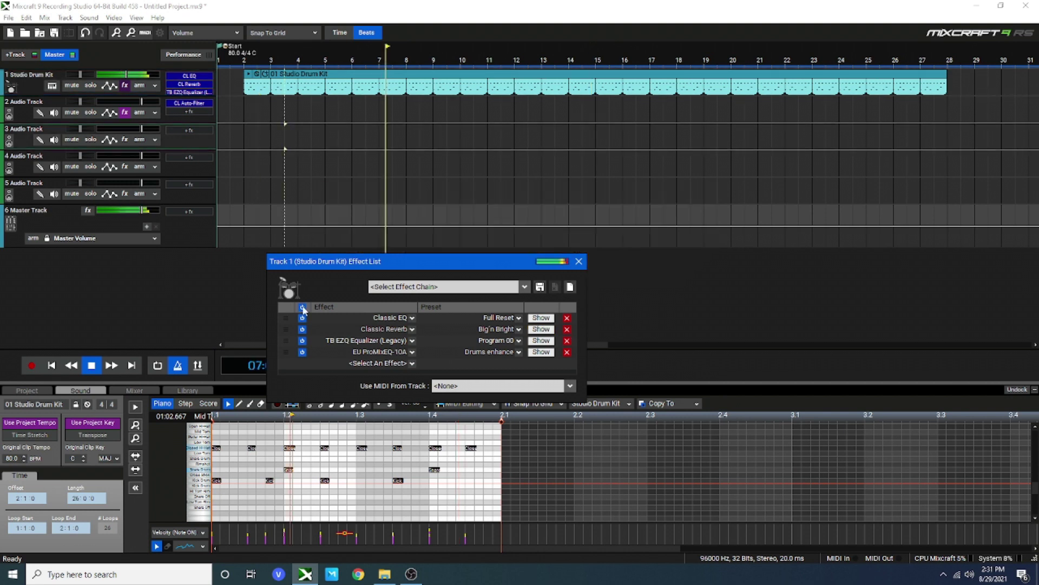
# - Bypass and re-enable the drum track's whole effect chain once more during playback and stop the playback
pyautogui.click(303, 307)
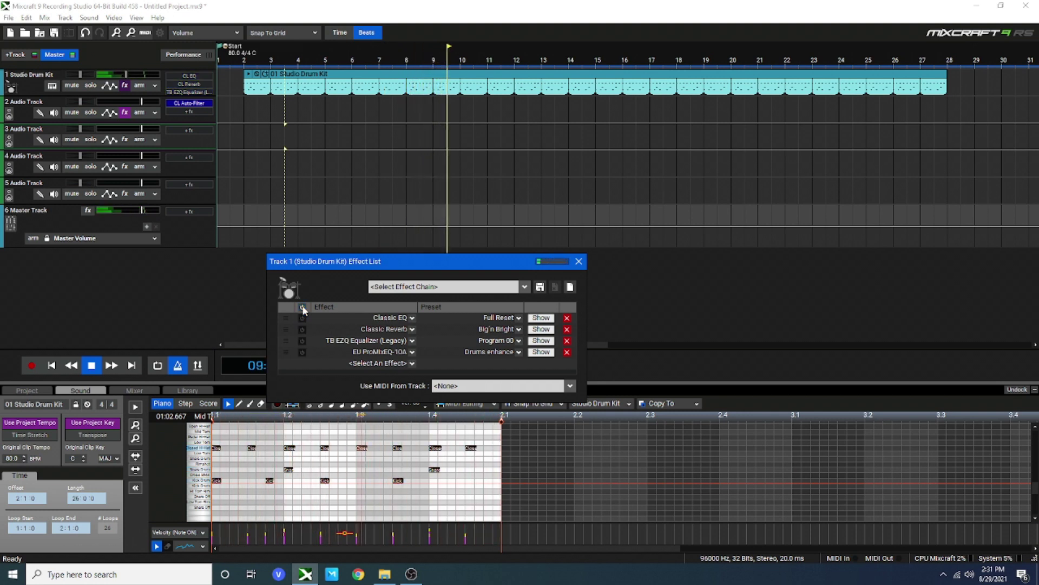
pyautogui.click(303, 307)
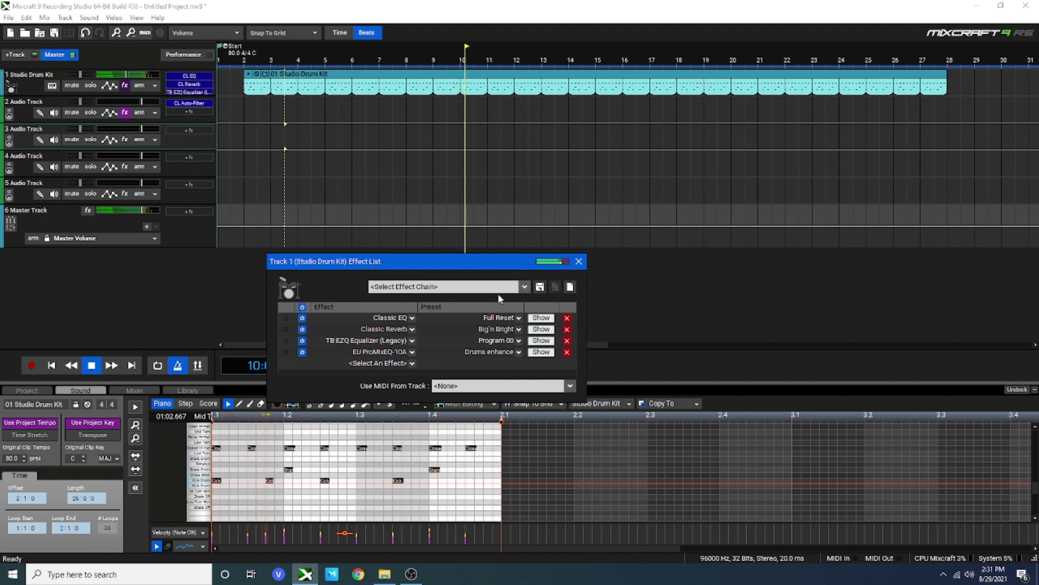
pyautogui.click(92, 367)
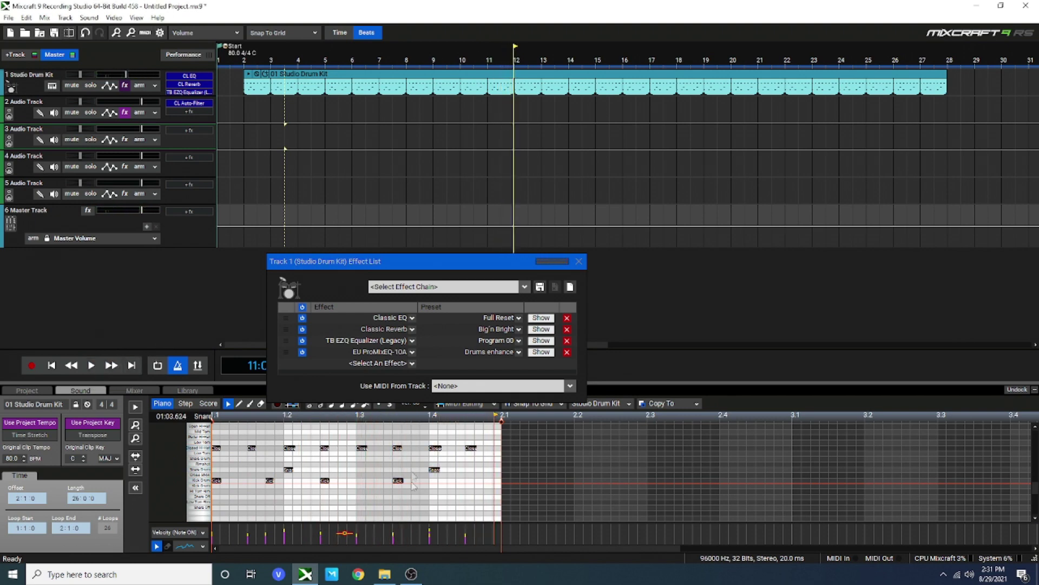